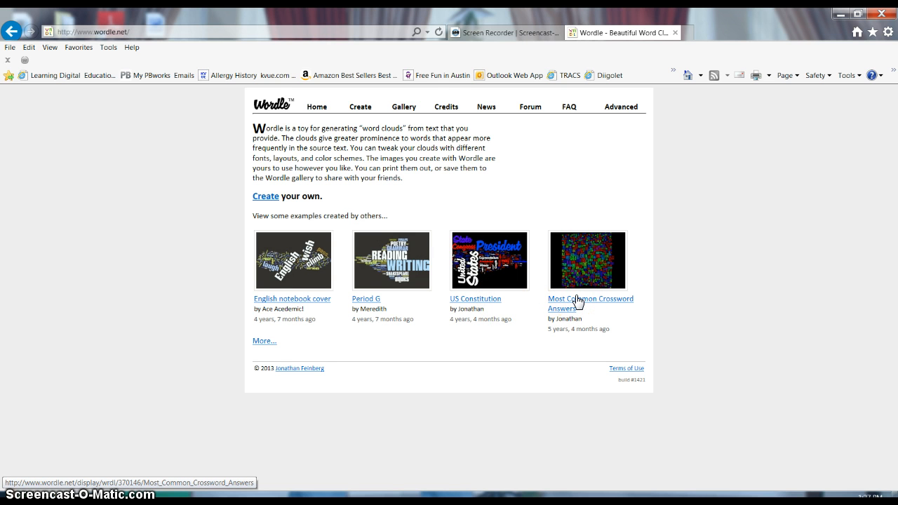
- Look at the public gallery and create a word cloud from "happy sad anxious confused excited angry peaceful mysterious", allowing the Wordle application to run
{"action": "left_click", "coordinate": [404, 106]}
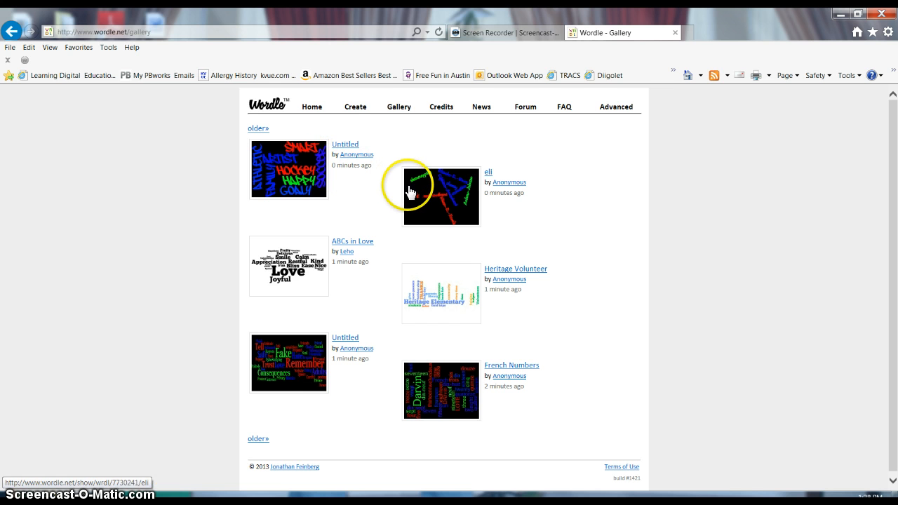
{"action": "left_click", "coordinate": [365, 111]}
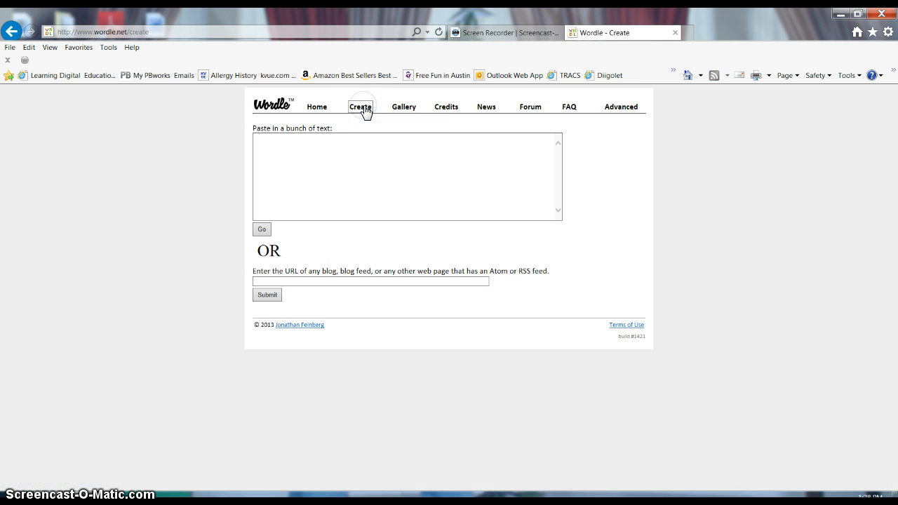
{"action": "left_click", "coordinate": [373, 137]}
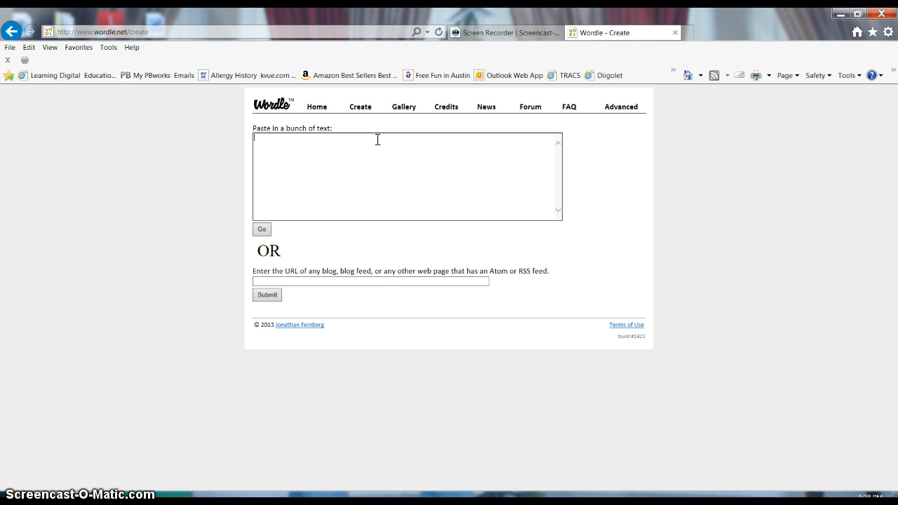
{"action": "type", "text": "happy sad anxious confused excited angry peaceful"}
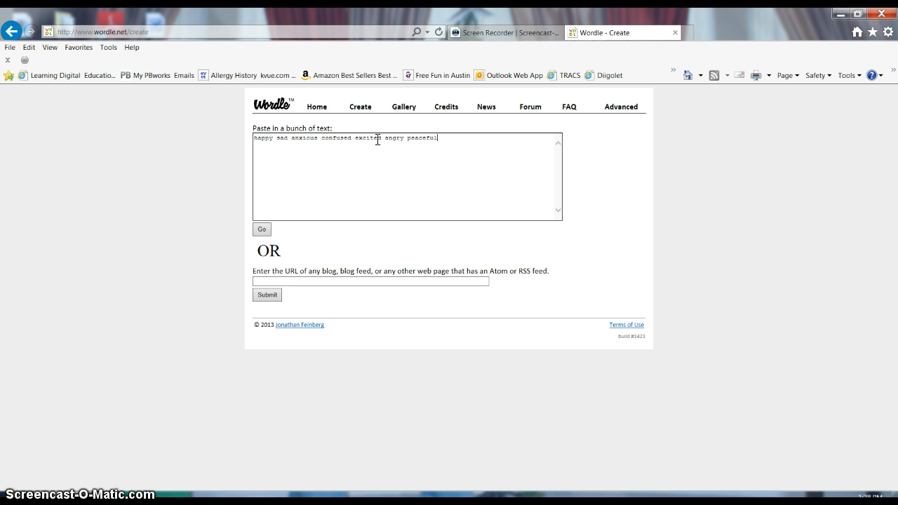
{"action": "type", "text": " mysterious"}
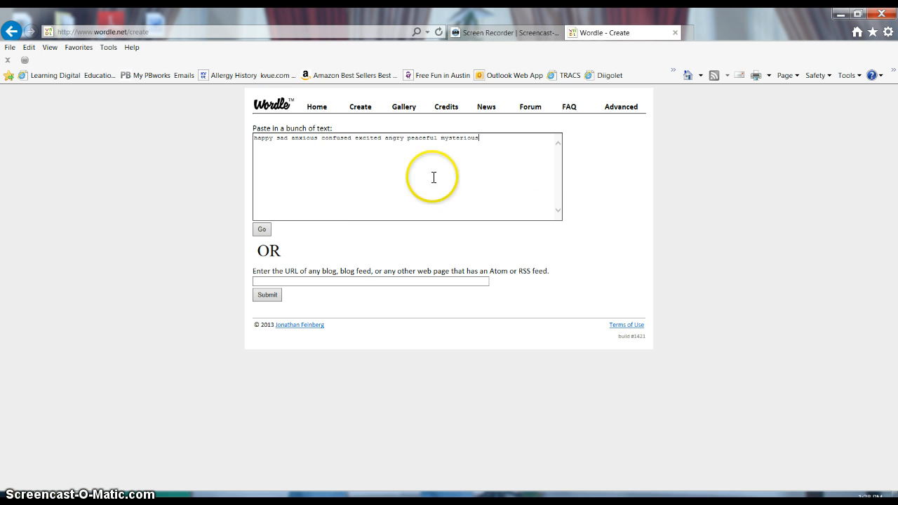
{"action": "left_click", "coordinate": [263, 230]}
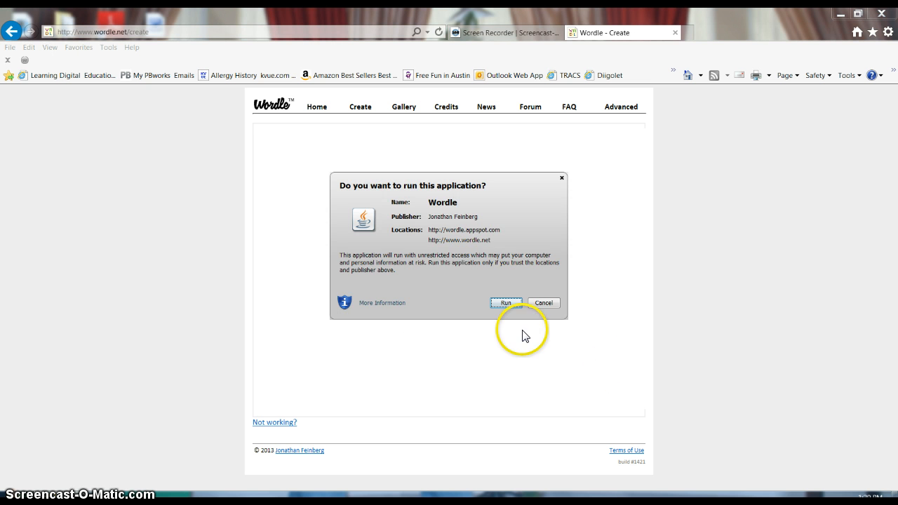
{"action": "left_click", "coordinate": [511, 303]}
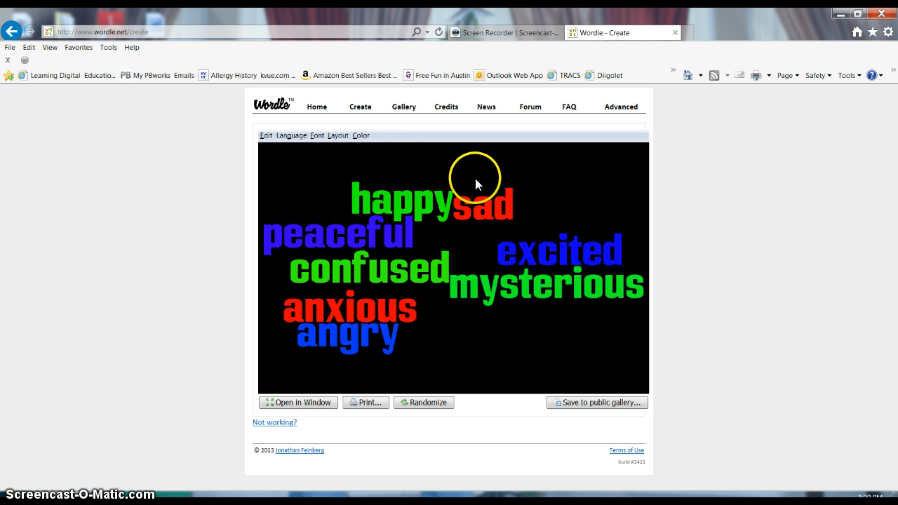
- Recolor the word cloud with the Chilled Summer palette
{"action": "left_click", "coordinate": [362, 136]}
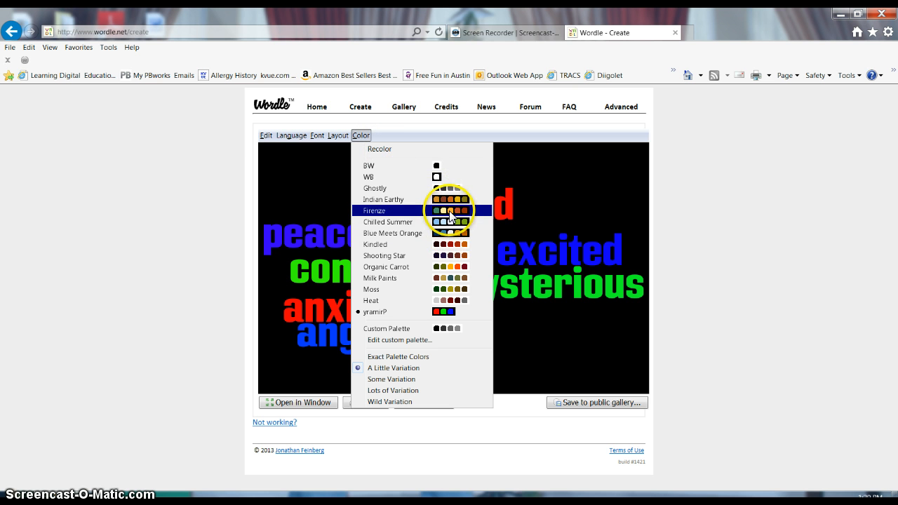
{"action": "left_click", "coordinate": [450, 222]}
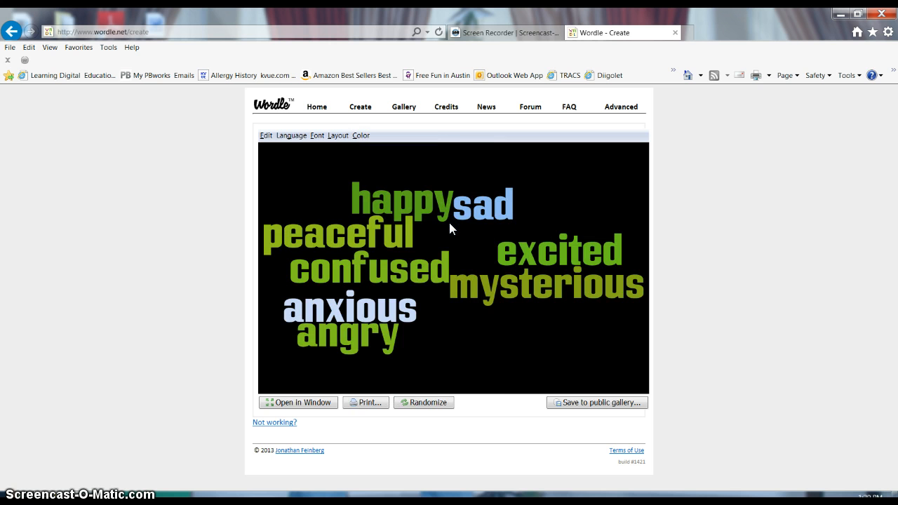
- Try the Half and Half layout on the word cloud and return the words to the Horizontal layout
{"action": "left_click", "coordinate": [335, 140]}
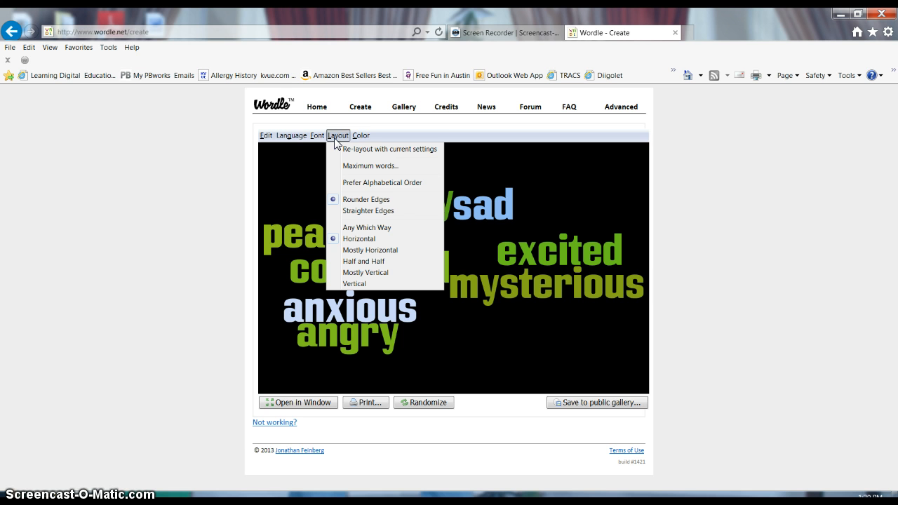
{"action": "left_click", "coordinate": [362, 261]}
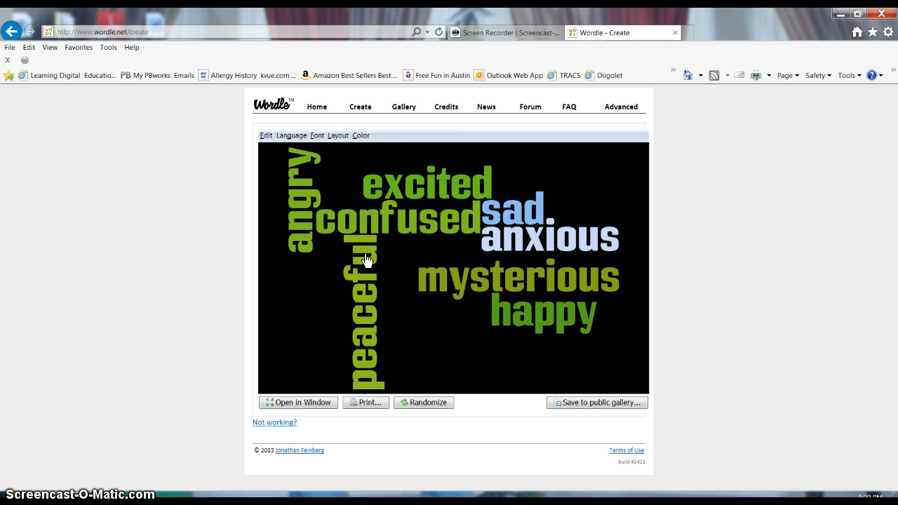
{"action": "left_click", "coordinate": [340, 136]}
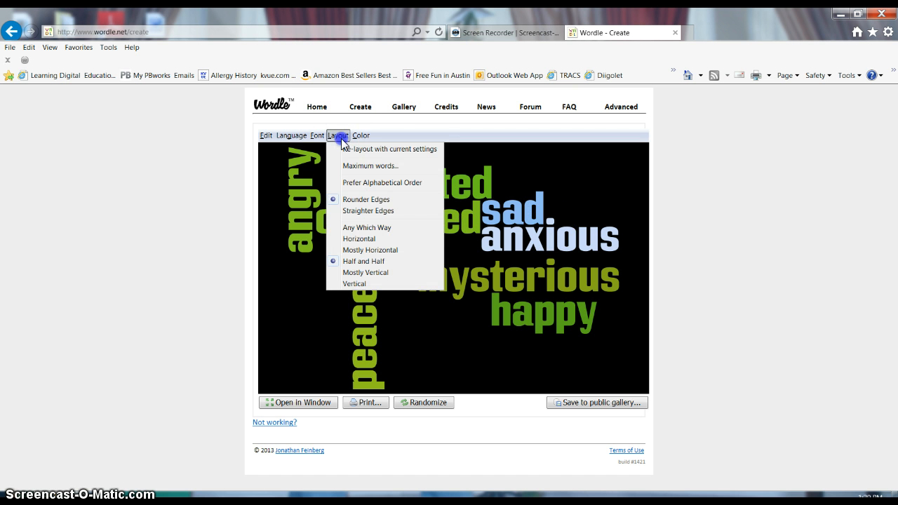
{"action": "left_click", "coordinate": [358, 238]}
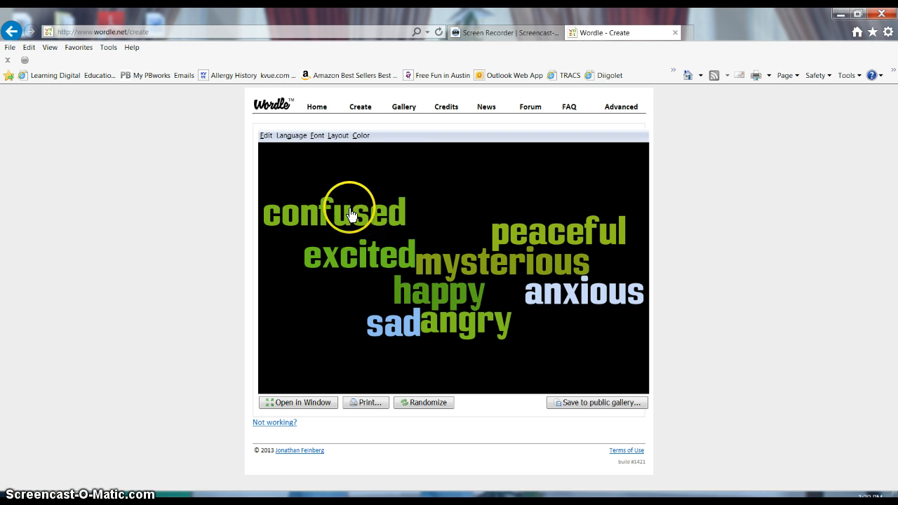
- Try the Teen font on the word cloud and change it to the Owned font
{"action": "left_click", "coordinate": [319, 135]}
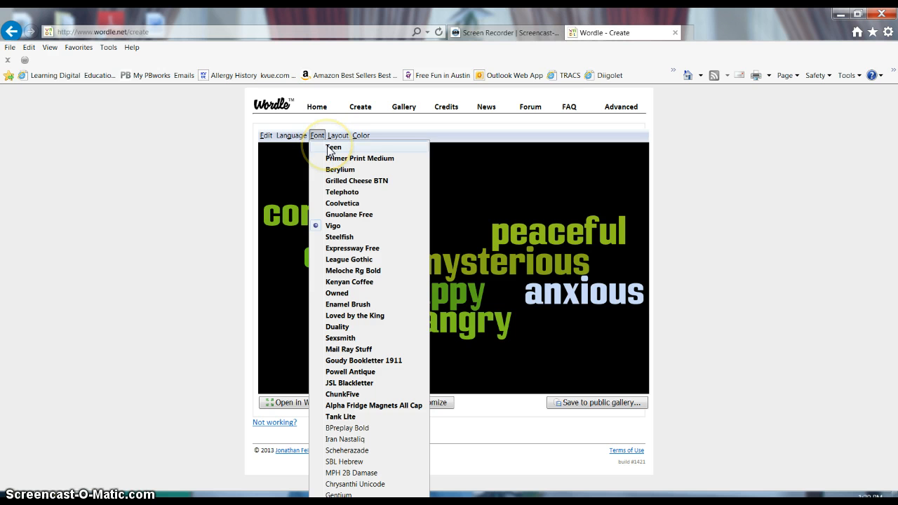
{"action": "left_click", "coordinate": [328, 148]}
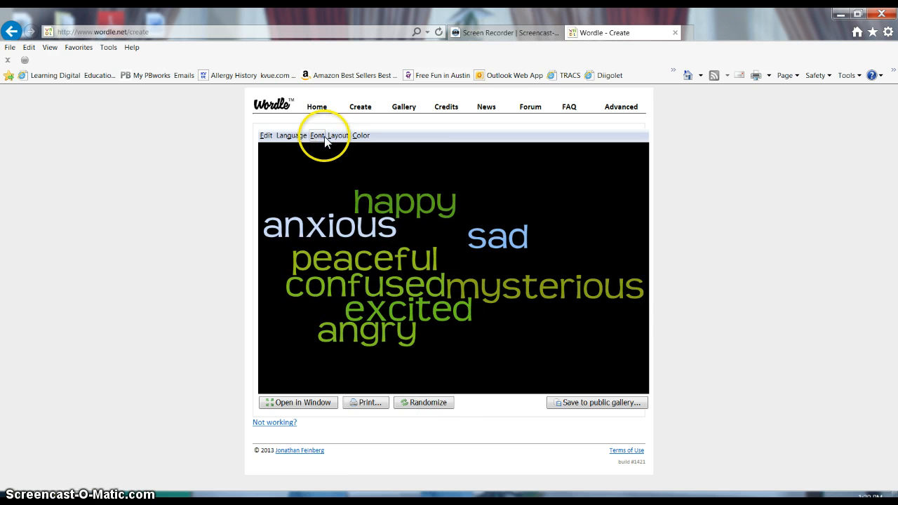
{"action": "left_click", "coordinate": [322, 137]}
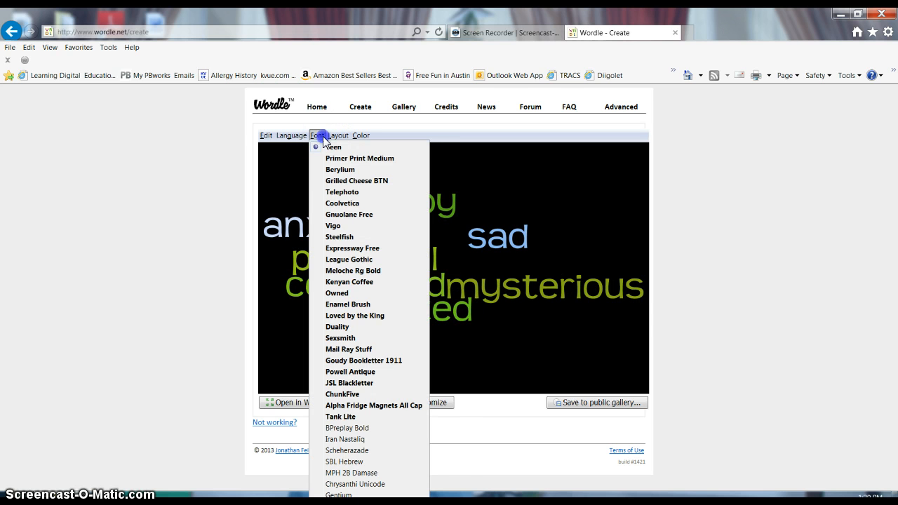
{"action": "left_click", "coordinate": [349, 292]}
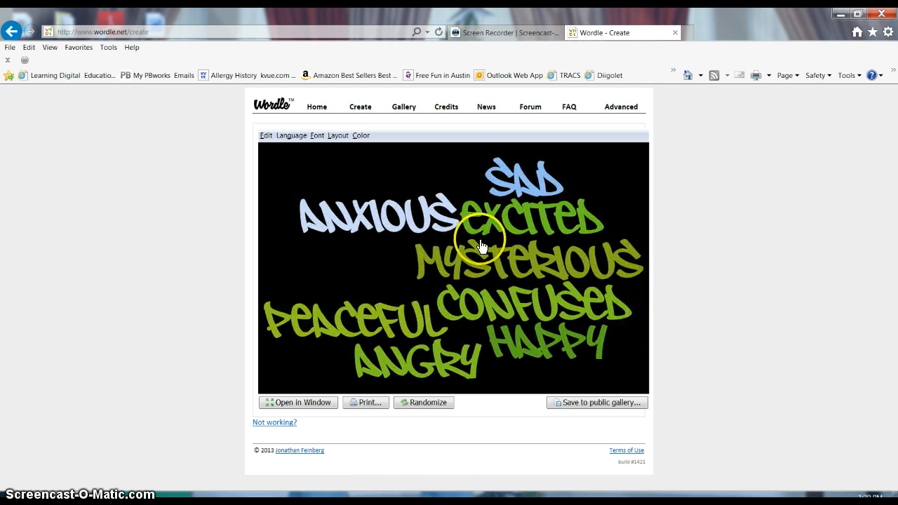
- Set the word cloud's layout to Straighter Edges and make it prefer alphabetical order
{"action": "left_click", "coordinate": [340, 136]}
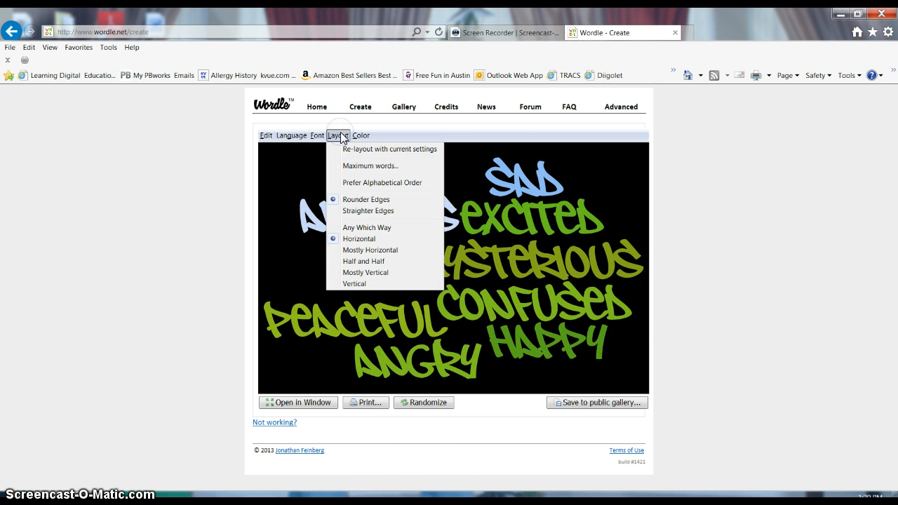
{"action": "left_click", "coordinate": [359, 211]}
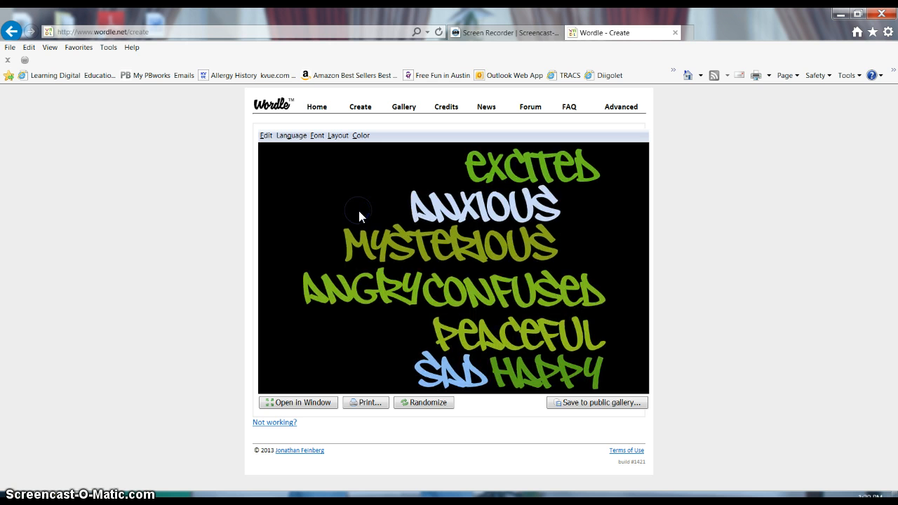
{"action": "left_click", "coordinate": [343, 136]}
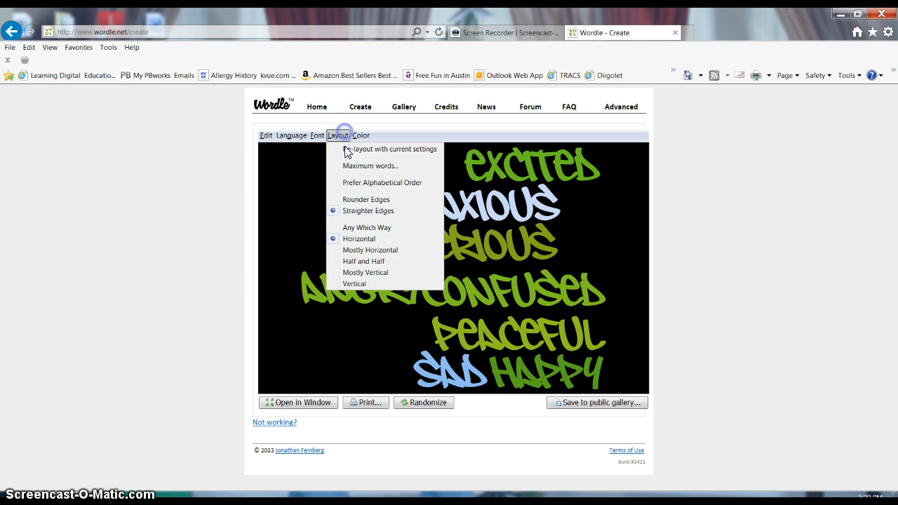
{"action": "left_click", "coordinate": [365, 184]}
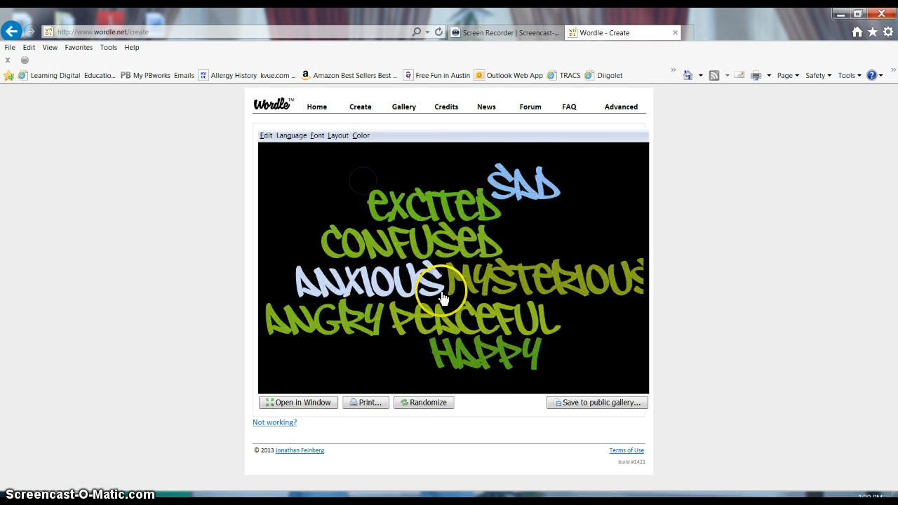
- Recolor the word cloud with the Shooting Star palette
{"action": "left_click", "coordinate": [335, 136]}
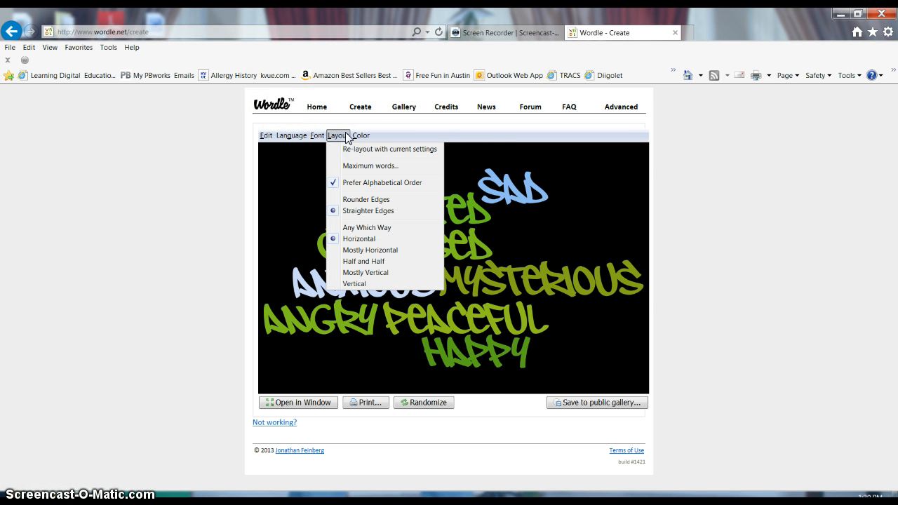
{"action": "left_click", "coordinate": [359, 136]}
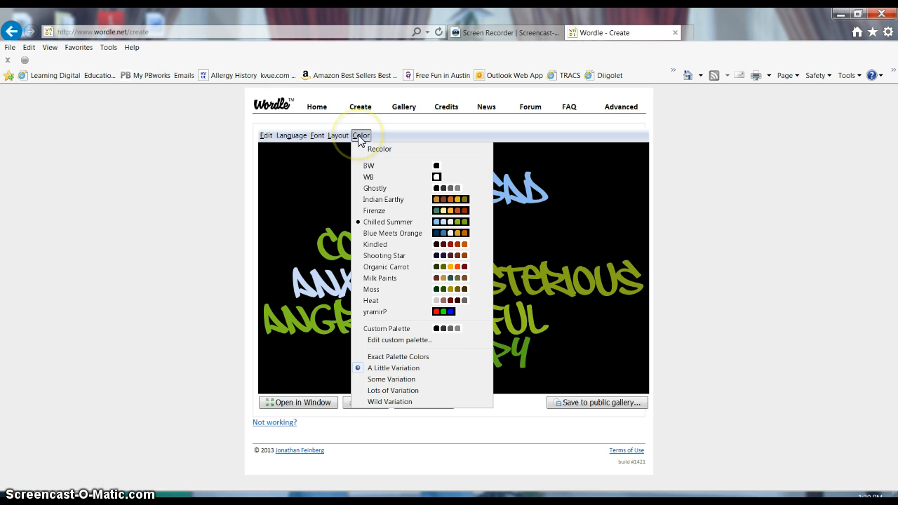
{"action": "left_click", "coordinate": [436, 256]}
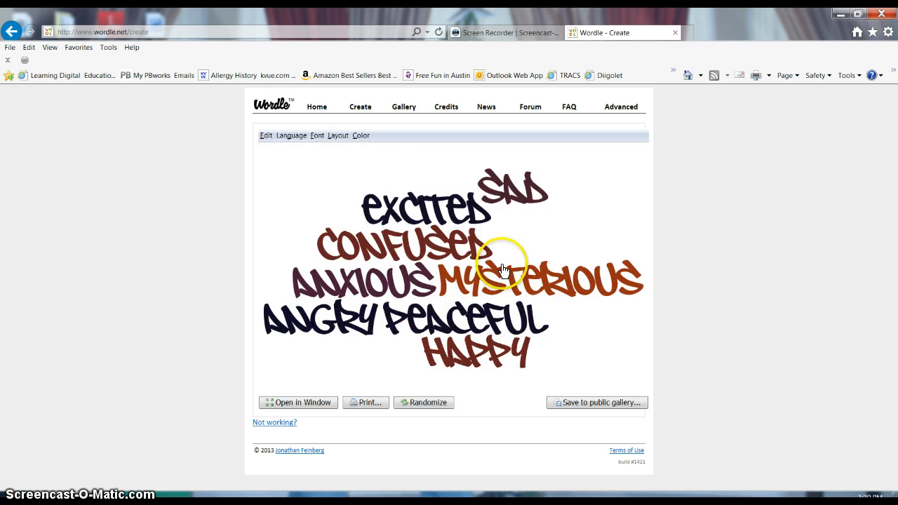
- Create a new word cloud from "happy sad anxious confused amused excited peaceful happy happy happy", repeating happy for emphasis
{"action": "left_click", "coordinate": [372, 107]}
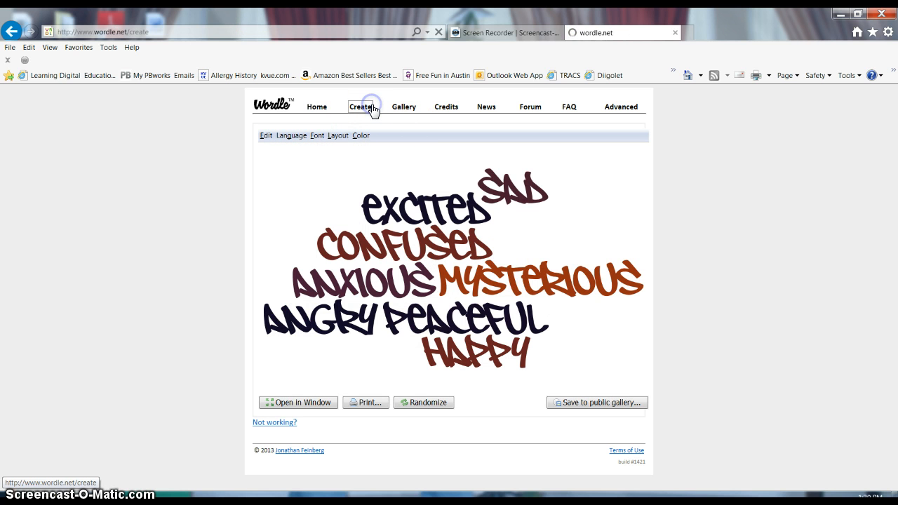
{"action": "left_click", "coordinate": [365, 136]}
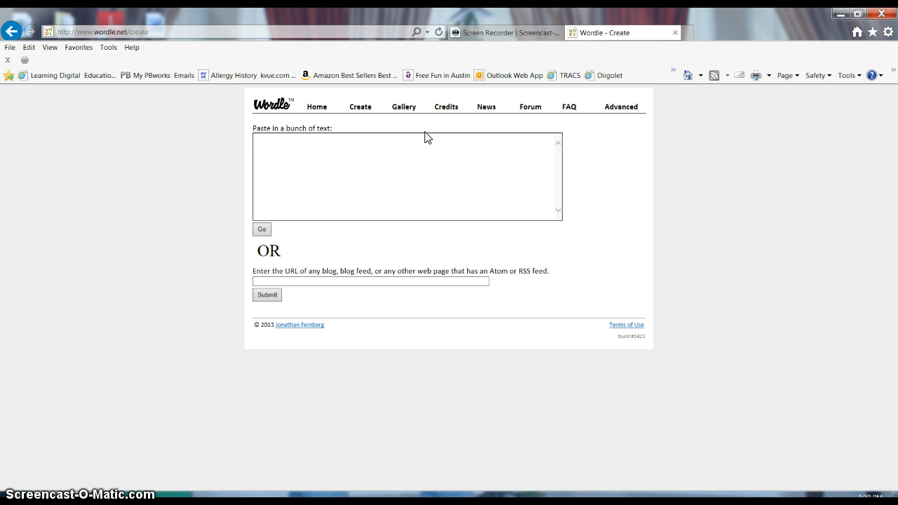
{"action": "type", "text": "happy sad anxious confused amused ex"}
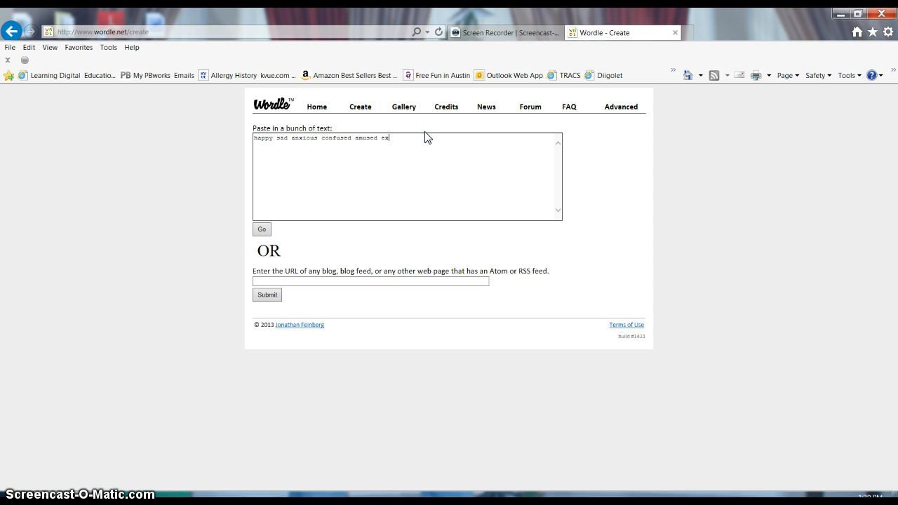
{"action": "type", "text": "cited peaceful happy happy happy"}
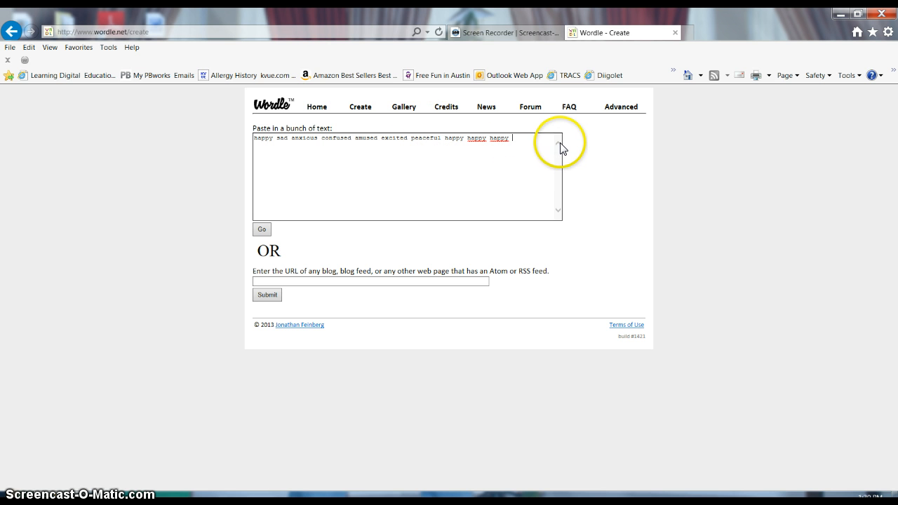
{"action": "left_click", "coordinate": [262, 228]}
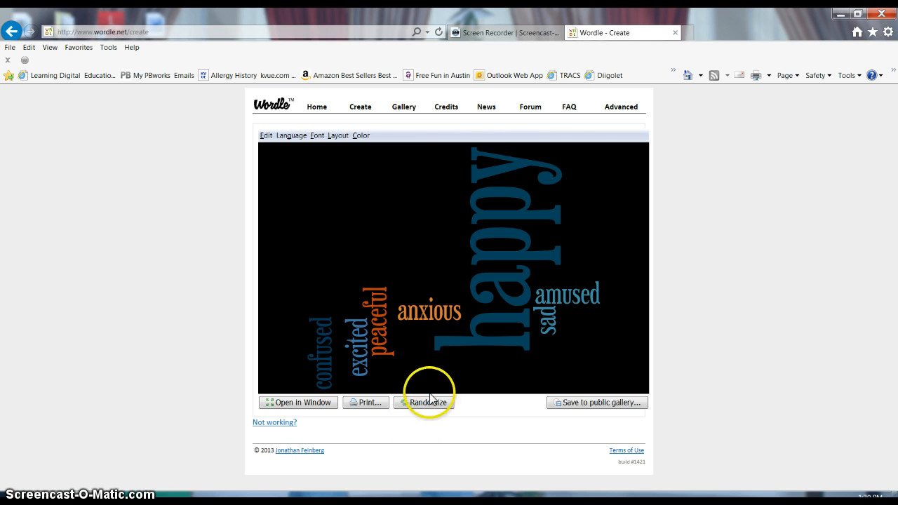
- Recolor the new word cloud with the Ghostly palette and arrange its words in the Horizontal layout
{"action": "left_click", "coordinate": [361, 137]}
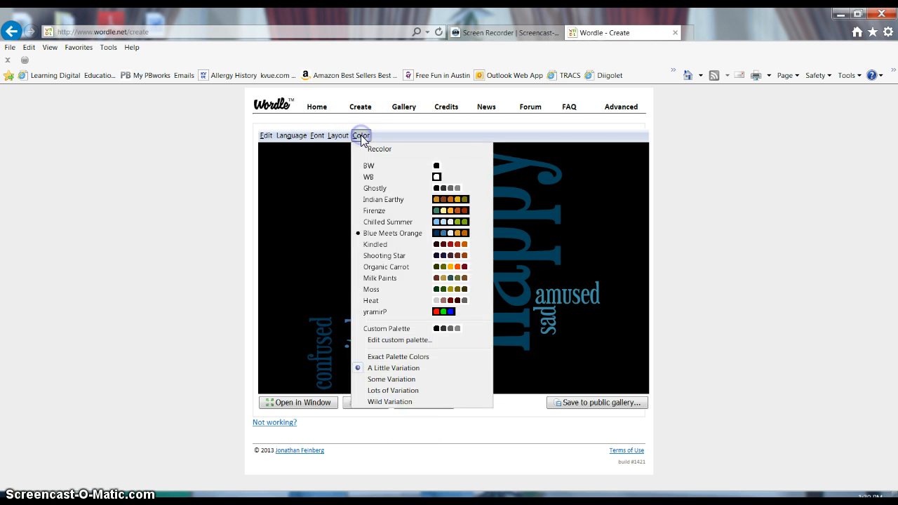
{"action": "left_click", "coordinate": [442, 178]}
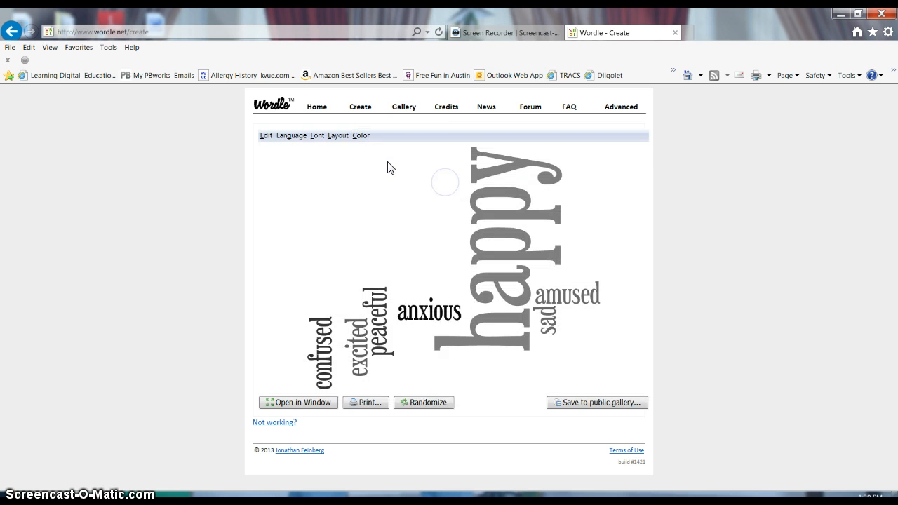
{"action": "left_click", "coordinate": [336, 136]}
{"action": "left_click", "coordinate": [357, 213]}
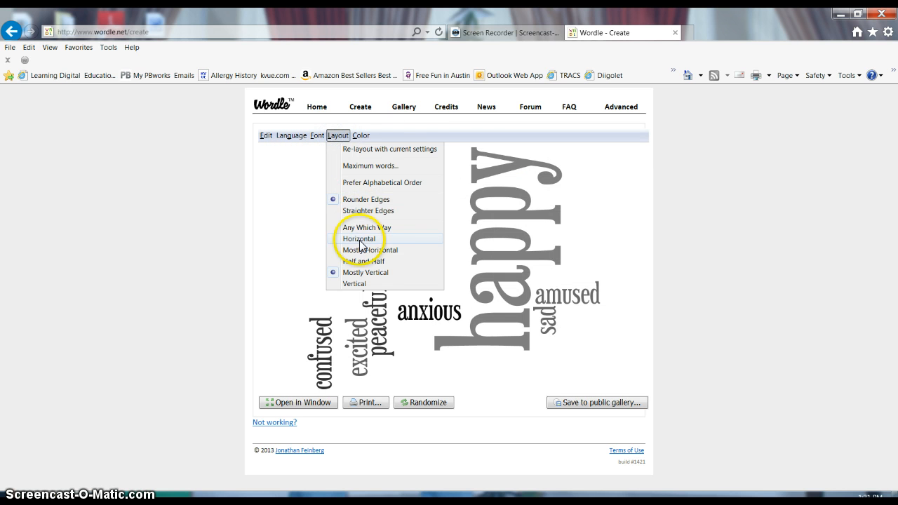
{"action": "left_click", "coordinate": [359, 239]}
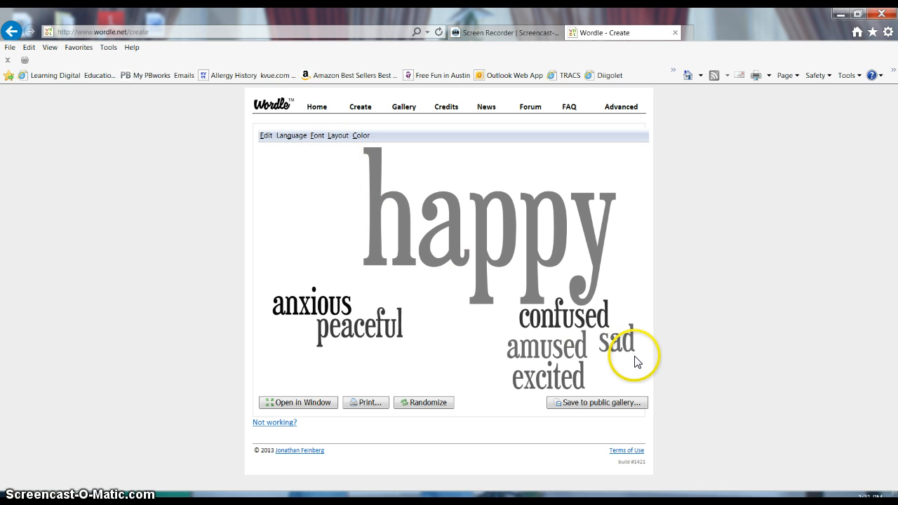
- Save the word cloud to the public gallery with the title Mood and the username 6th Period
{"action": "left_click", "coordinate": [628, 405]}
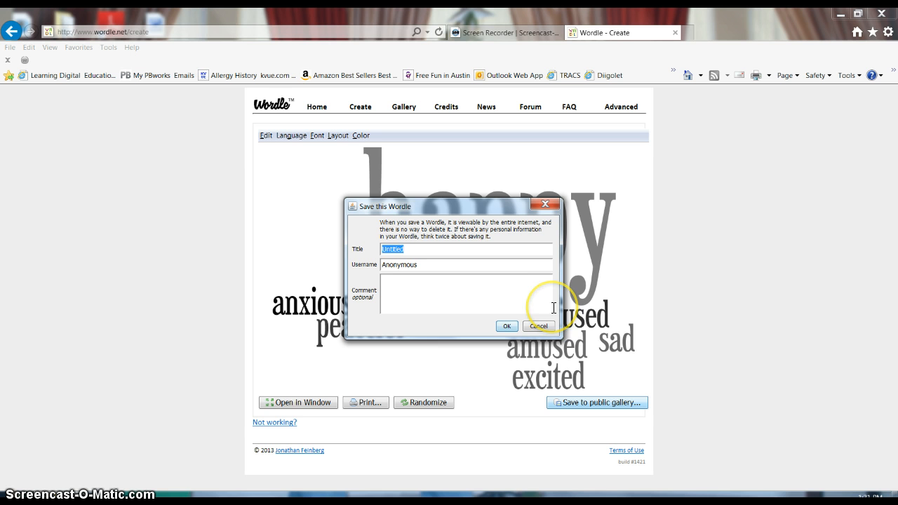
{"action": "type", "text": "Mood"}
{"action": "key", "text": "Tab"}
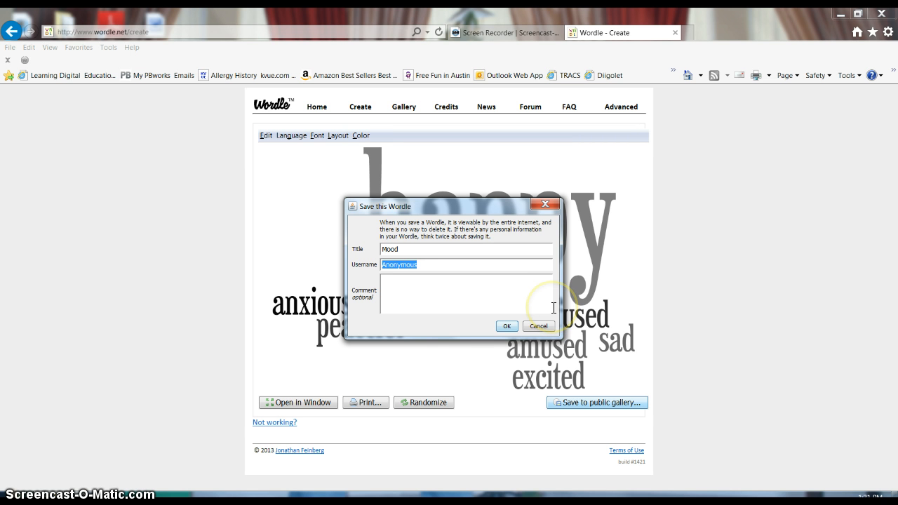
{"action": "type", "text": "6th Period"}
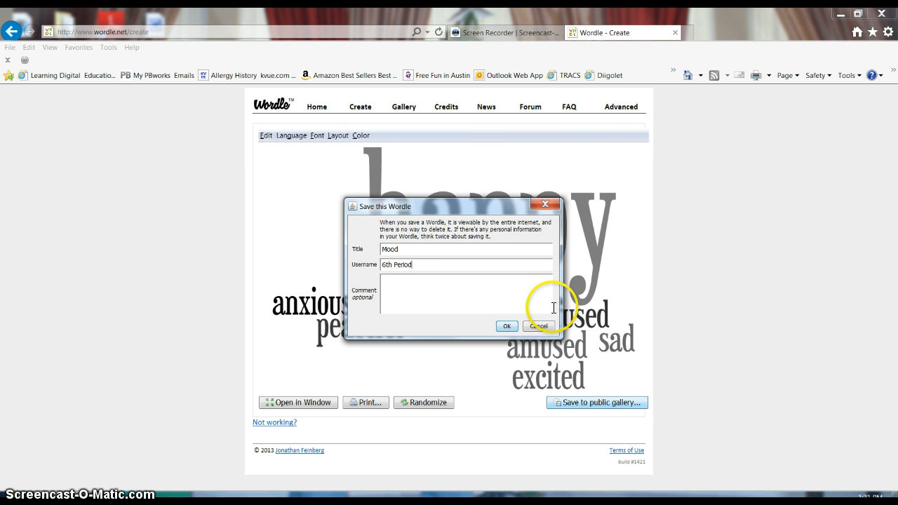
{"action": "left_click", "coordinate": [512, 325]}
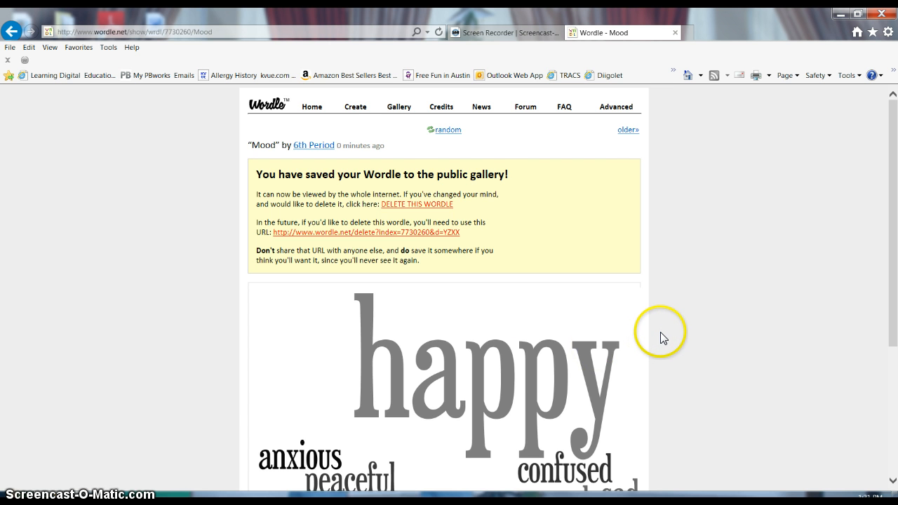
- Examine the saved word cloud's page, including its print option and the code for linking to it
{"action": "scroll", "coordinate": [660, 337], "scroll_direction": "down", "scroll_amount": 3}
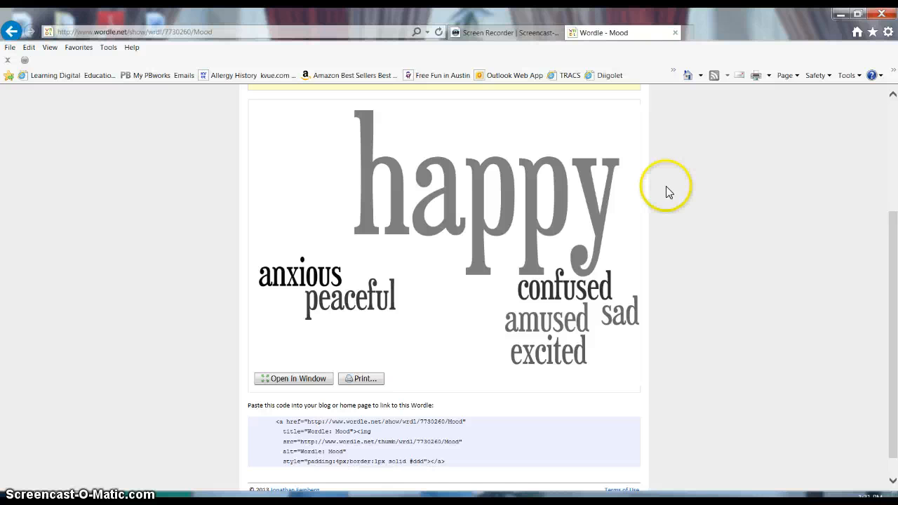
{"action": "left_click", "coordinate": [370, 385]}
{"action": "scroll", "coordinate": [683, 373], "scroll_direction": "up", "scroll_amount": 2}
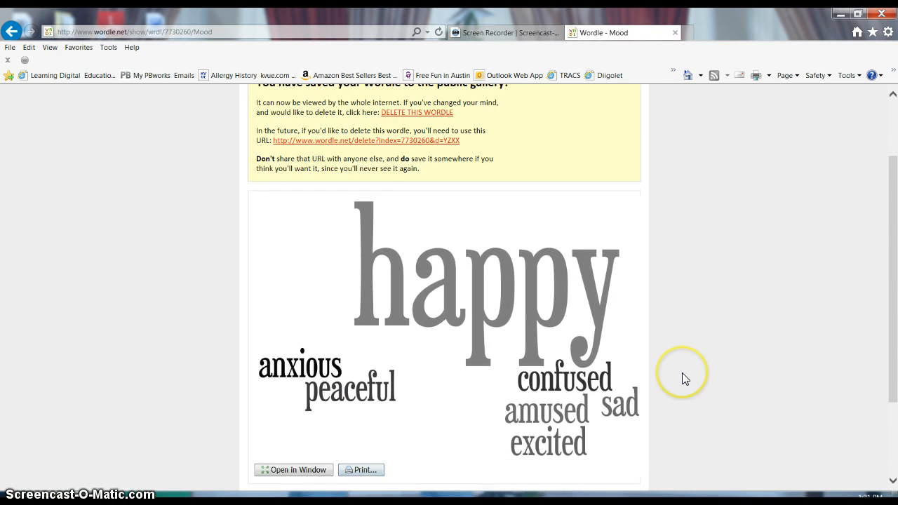